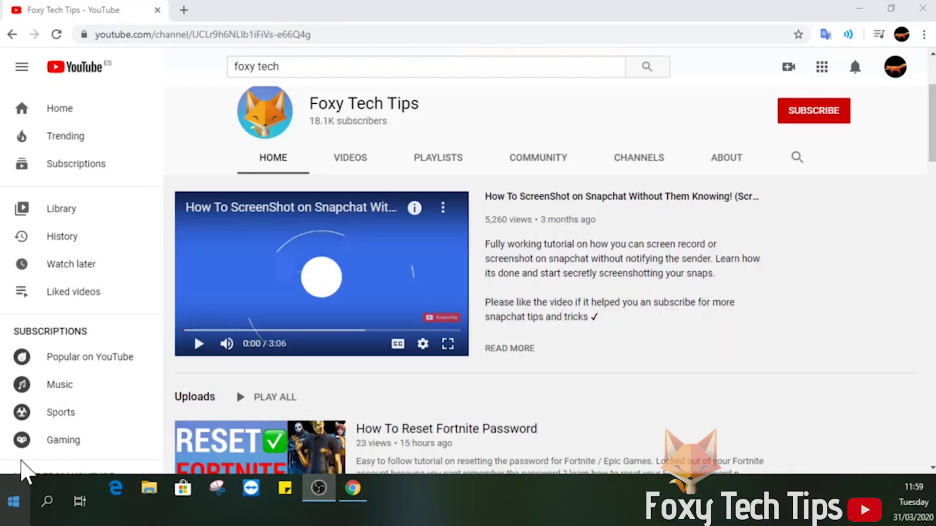
# Bring Chrome to the front and load the Epic Games Store (epicgames.com) in a new tab.
pyautogui.click(843, 171)
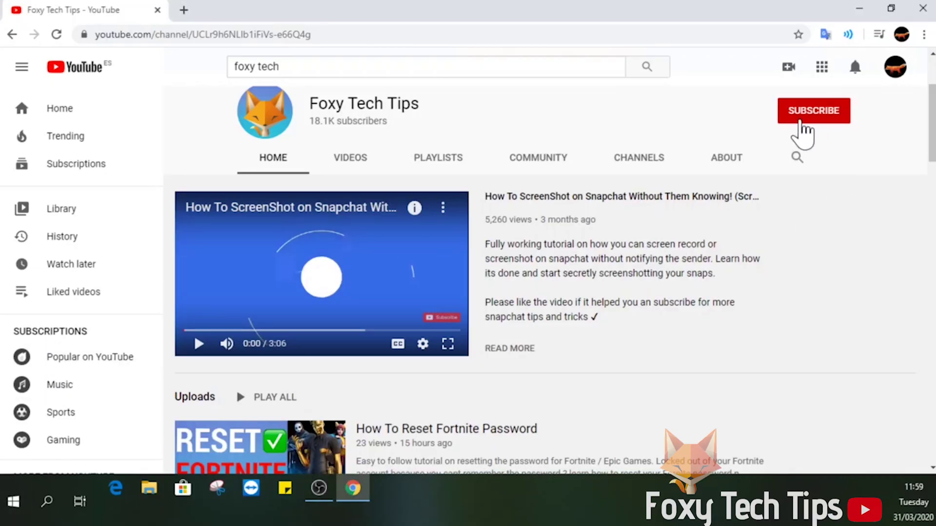
pyautogui.scroll(3, 690, 153)
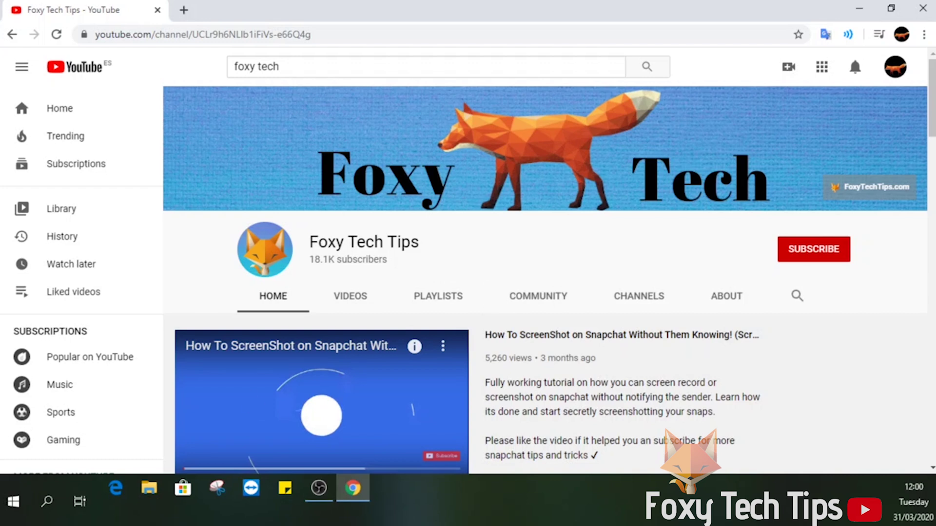
pyautogui.hotkey('alt', 'Tab')
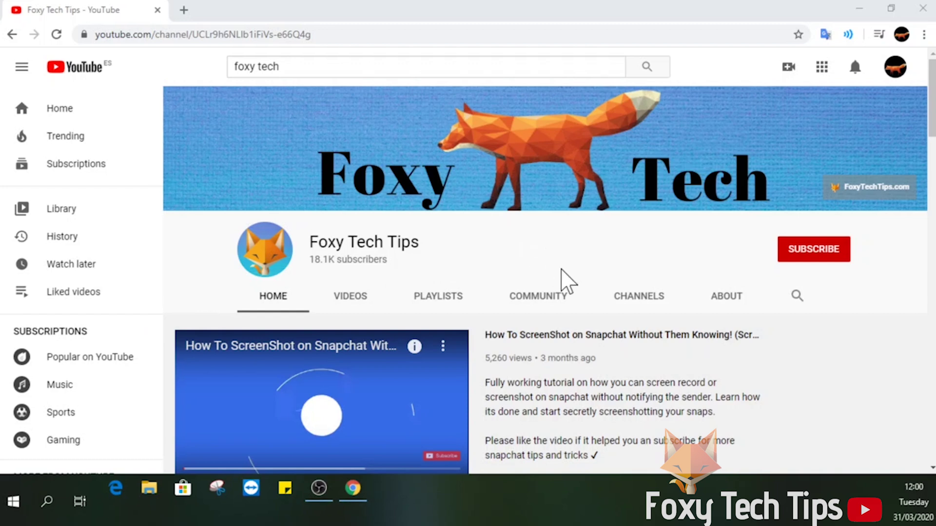
pyautogui.click(184, 9)
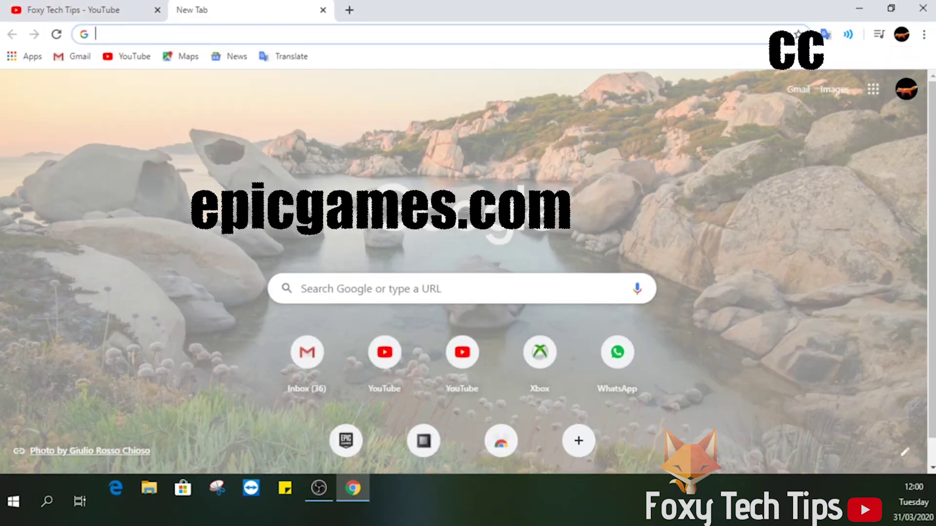
pyautogui.write('epi')
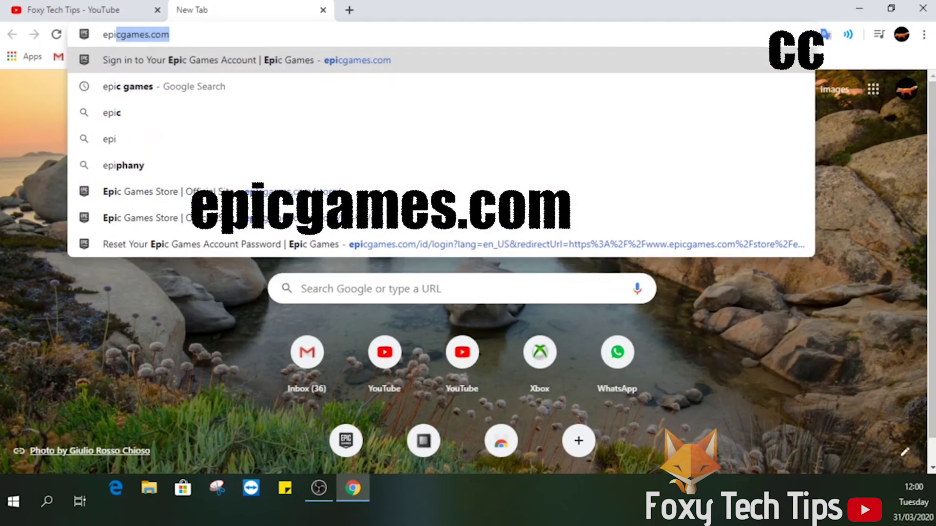
pyautogui.write('ccgames.com')
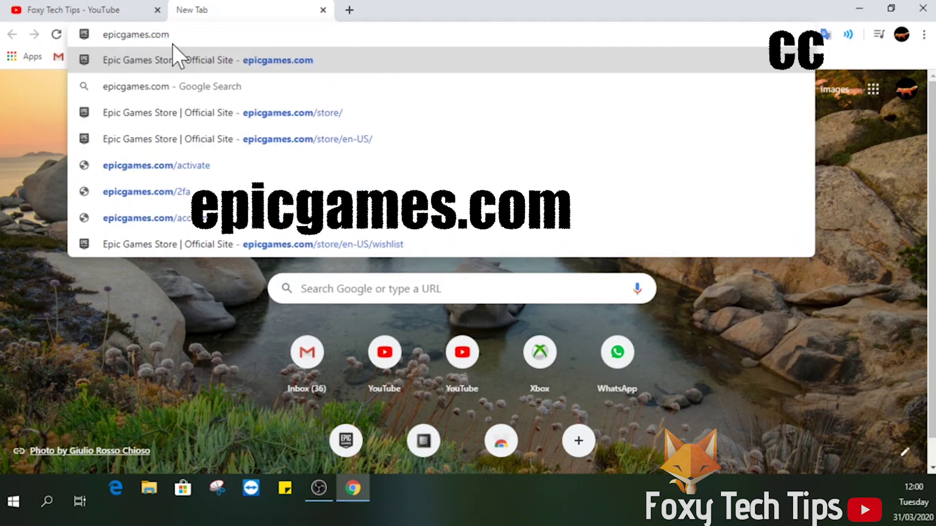
pyautogui.moveTo(169, 35); pyautogui.dragTo(91, 36)
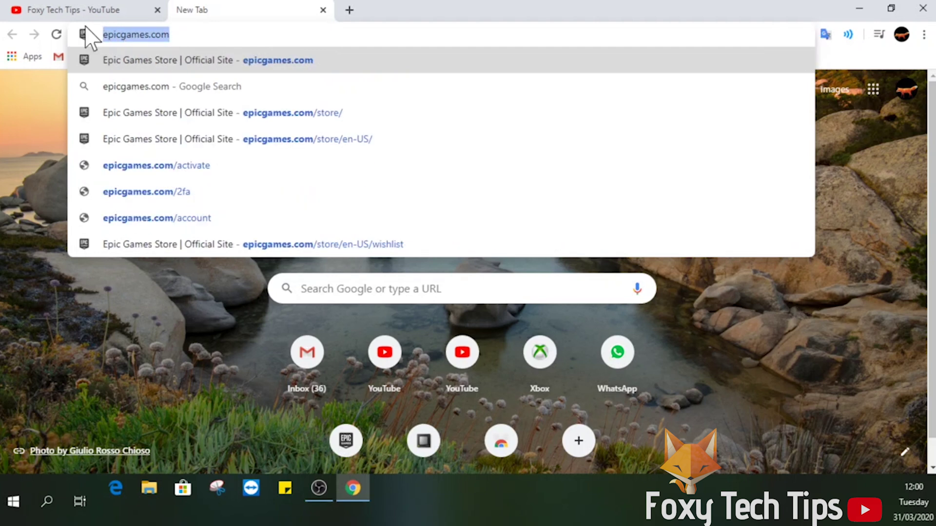
pyautogui.click(290, 49)
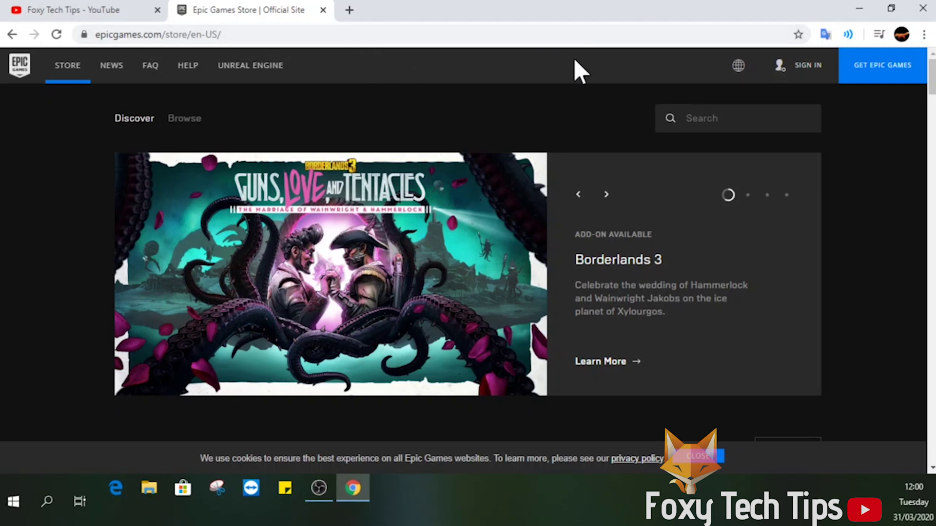
# Sign in to Epic Games and go to the account's Personal Details settings page.
pyautogui.click(810, 68)
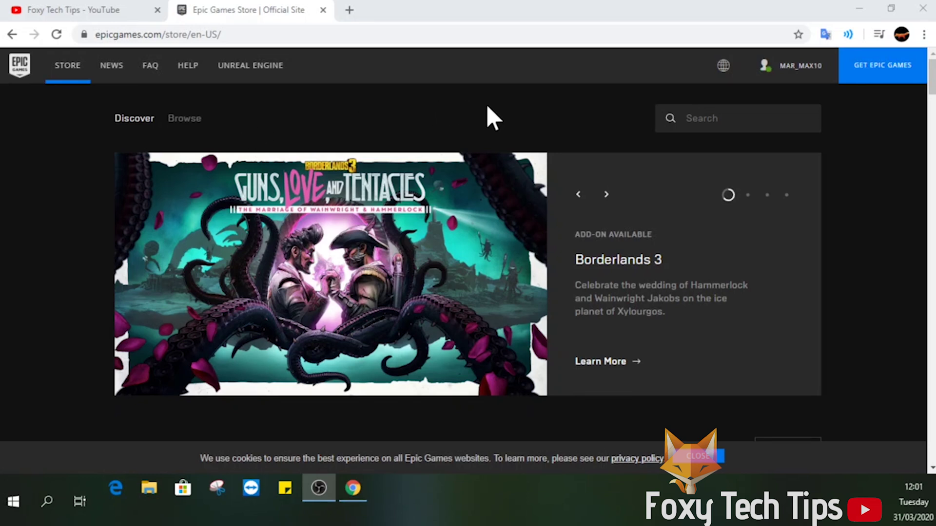
pyautogui.moveTo(794, 65)
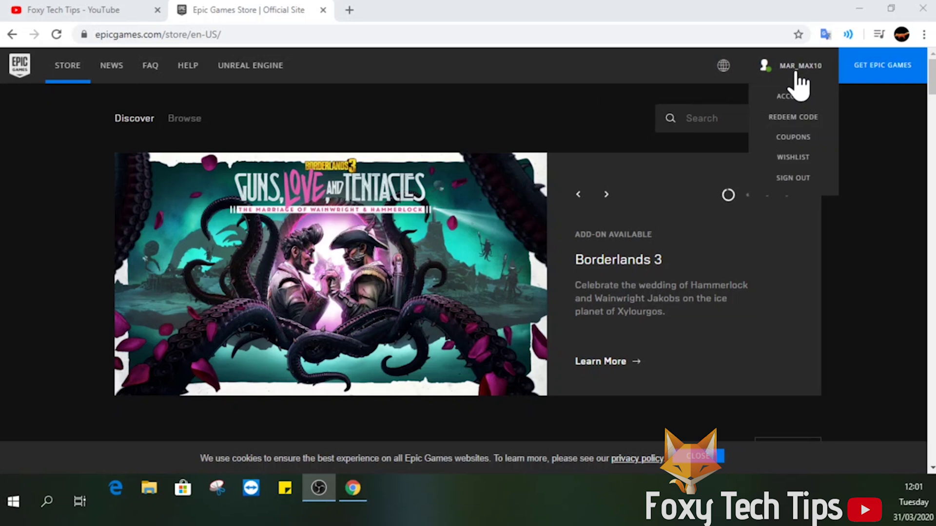
pyautogui.click(798, 100)
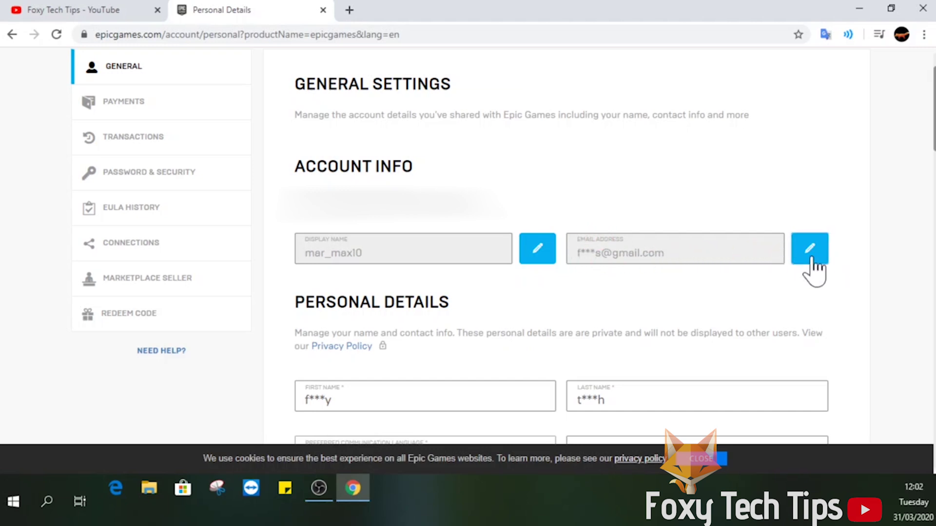
# Begin changing the account email address and confirm, so Epic sends a security code.
pyautogui.click(810, 250)
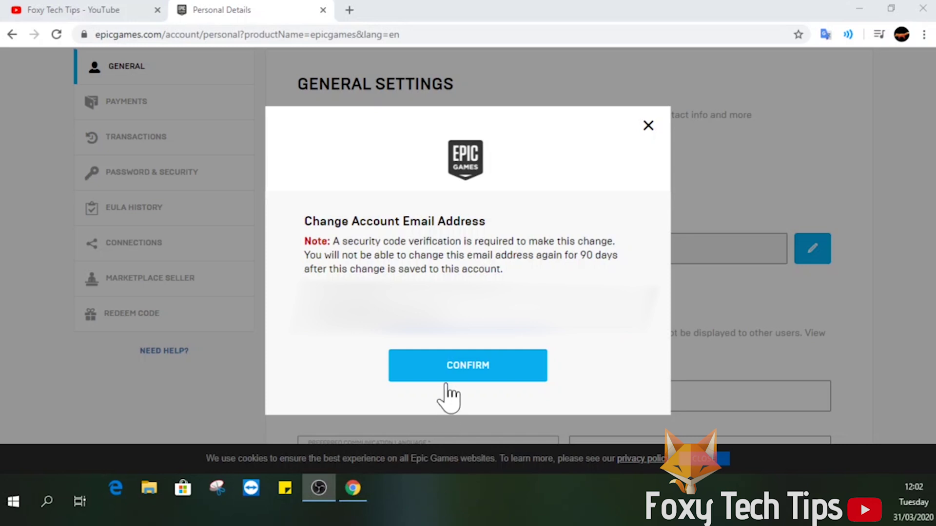
pyautogui.click(434, 365)
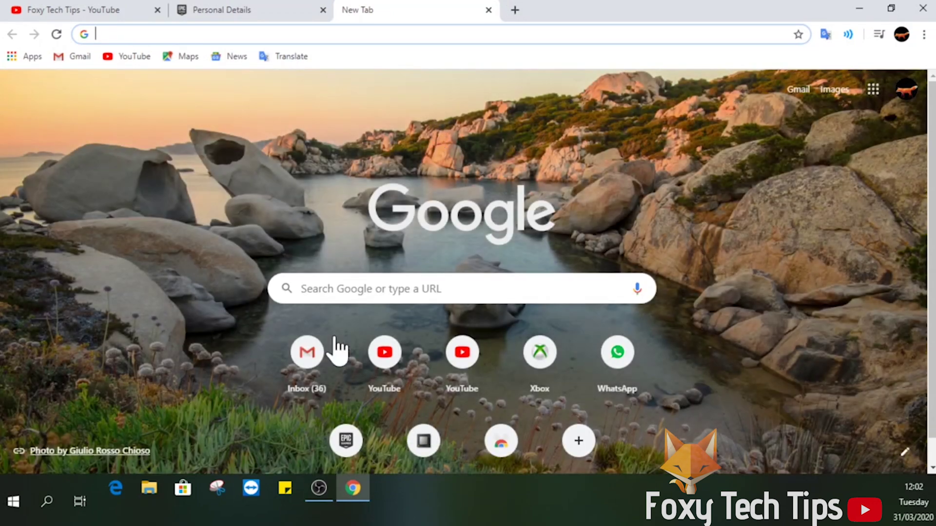
pyautogui.click(306, 350)
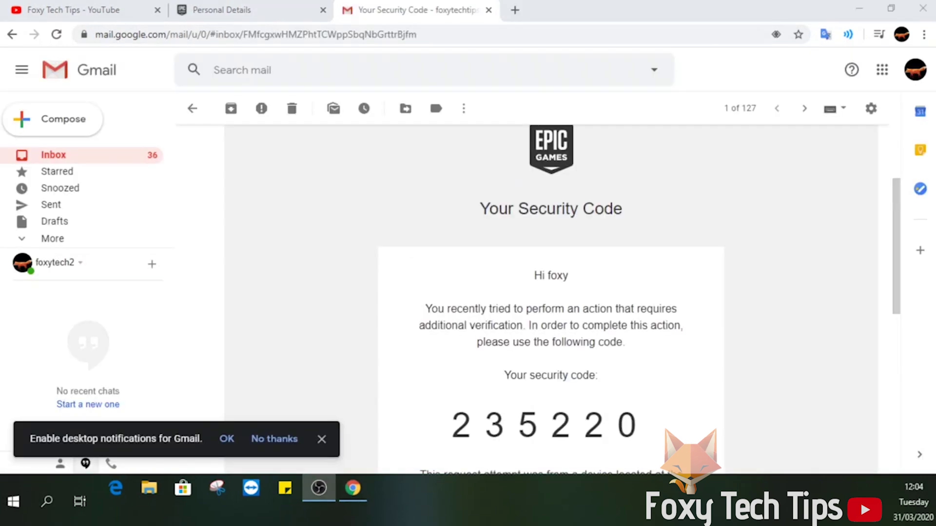
pyautogui.moveTo(617, 424); pyautogui.dragTo(456, 424)
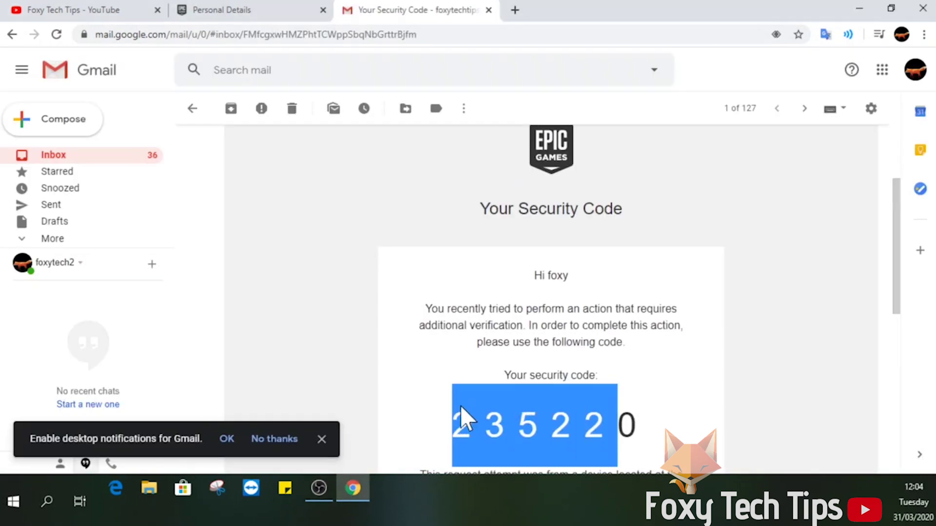
pyautogui.moveTo(651, 424)
pyautogui.mouseDown()
pyautogui.moveTo(485, 424)
pyautogui.moveTo(453, 414)
pyautogui.mouseUp()
pyautogui.hotkey('ctrl', 'c')
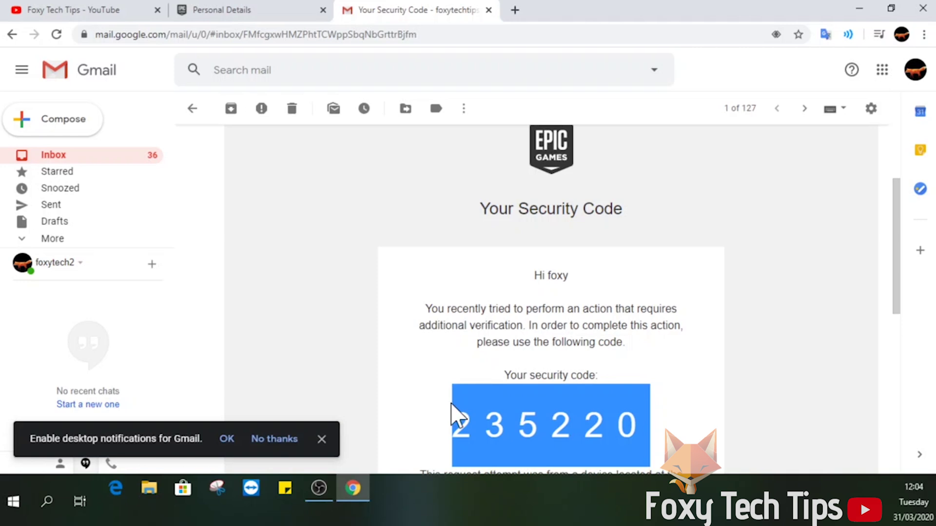
pyautogui.click(271, 10)
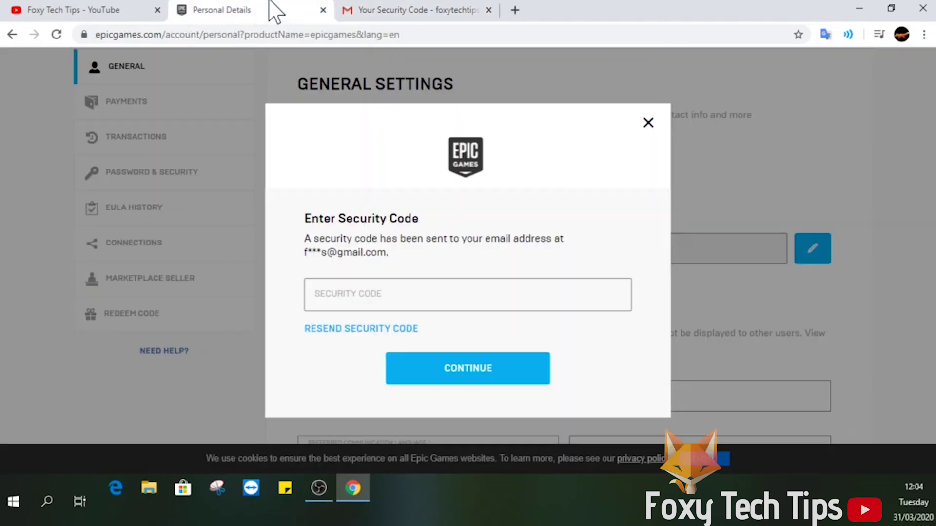
pyautogui.click(383, 288)
pyautogui.hotkey('ctrl', 'v')
pyautogui.click(407, 376)
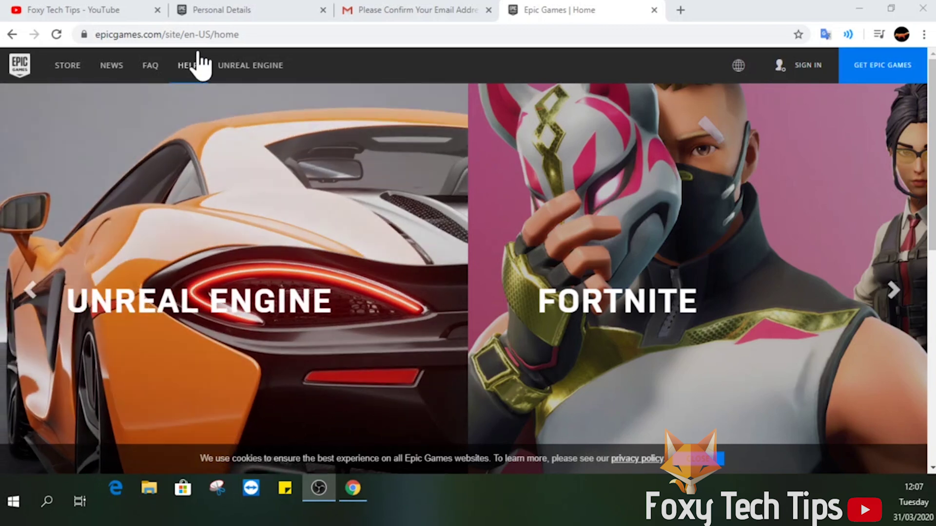
# Go to Epic Games Help and open the Epic Accounts contact form.
pyautogui.click(187, 69)
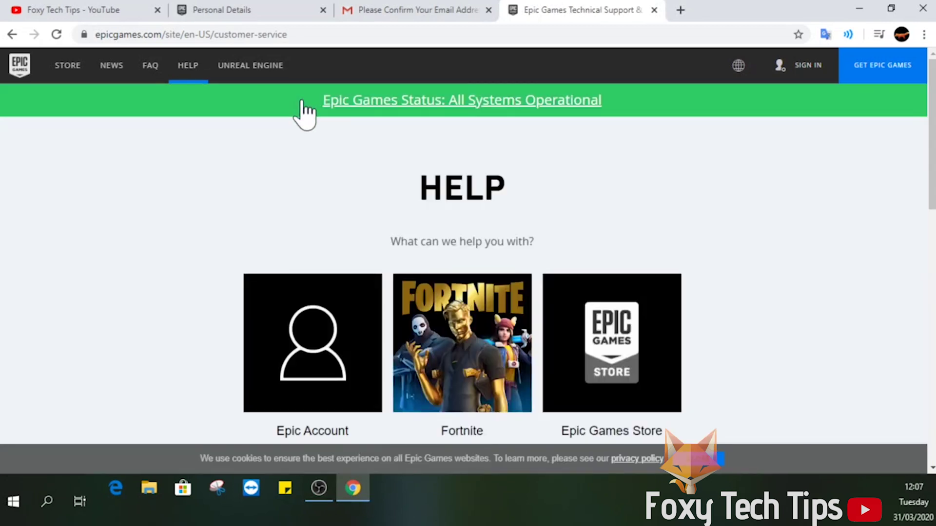
pyautogui.scroll(-2, 316, 159)
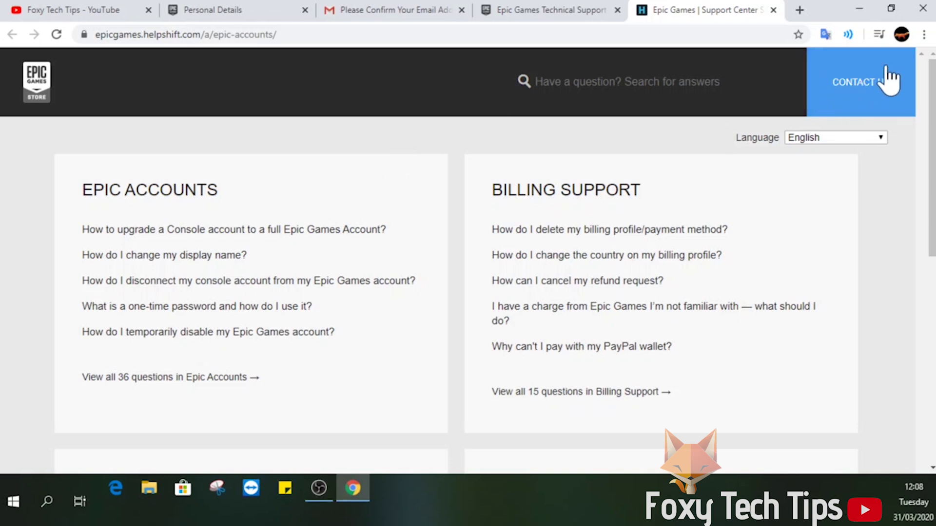
pyautogui.click(870, 81)
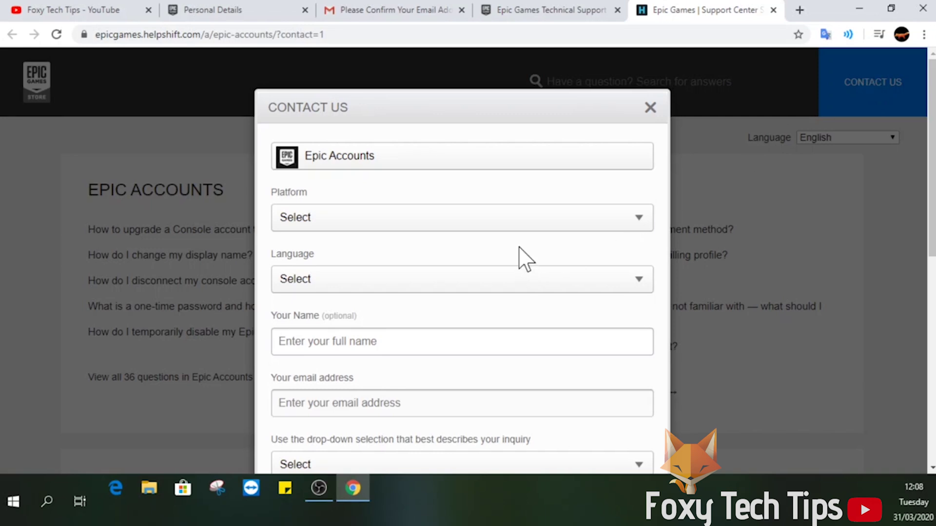
# Set the contact form's platform to PC and language to English.
pyautogui.scroll(-1, 525, 258)
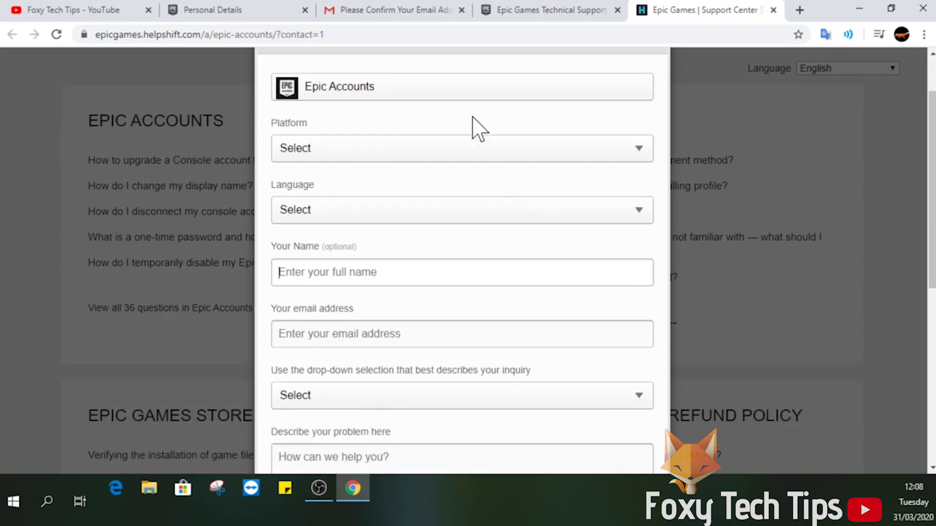
pyautogui.click(345, 155)
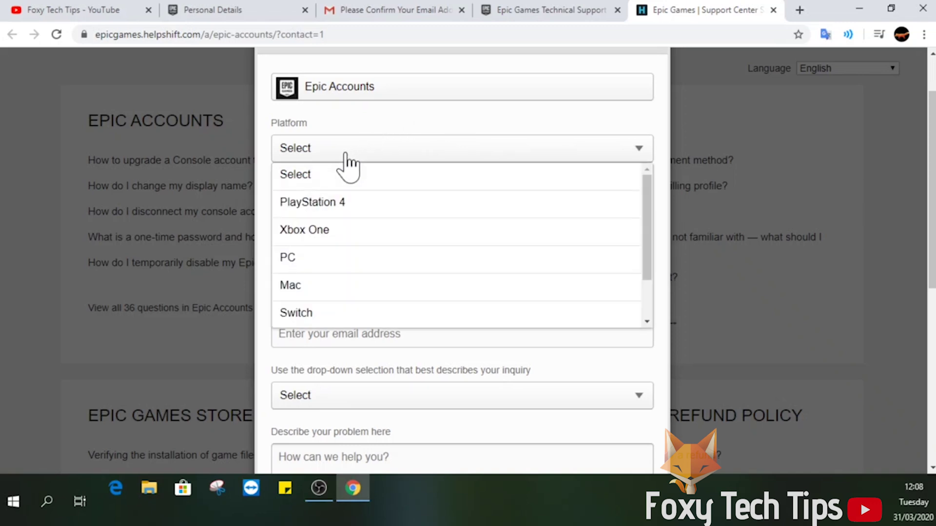
pyautogui.click(372, 258)
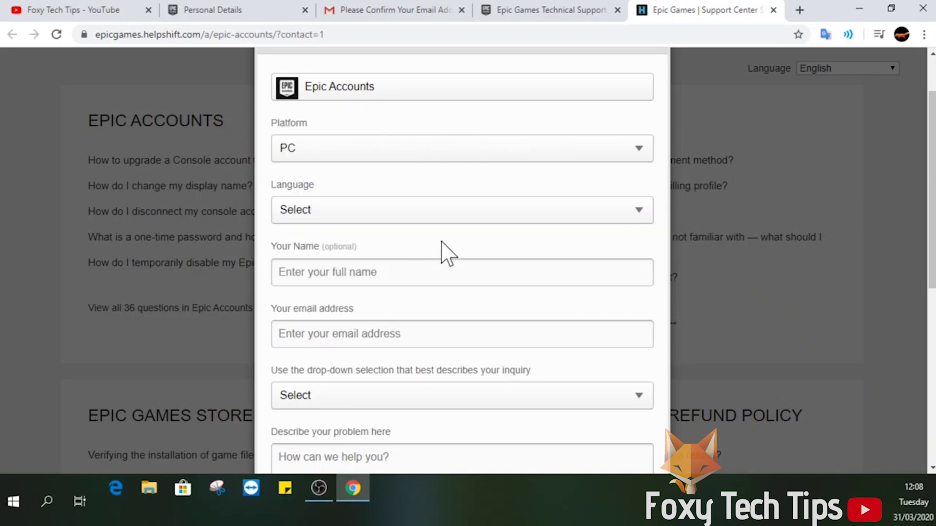
pyautogui.click(408, 222)
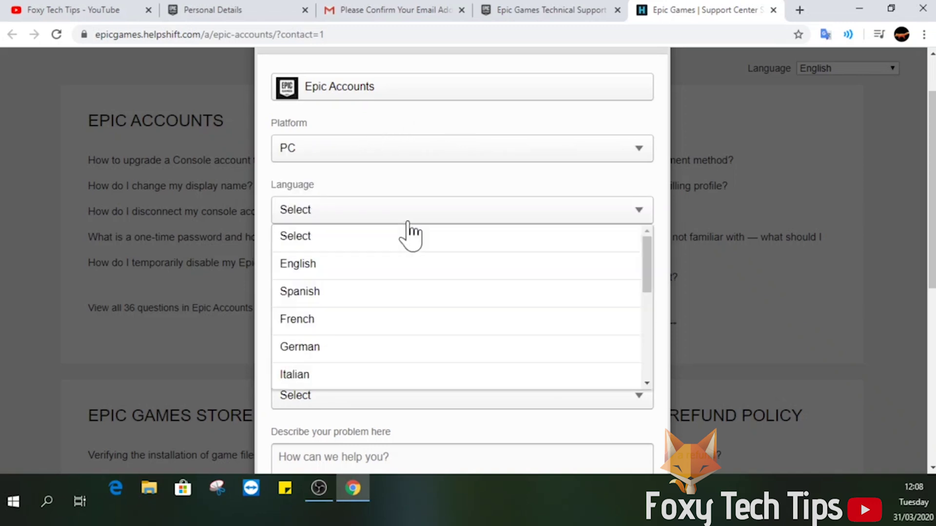
pyautogui.click(320, 267)
# Choose 'Unable to Login to Epic Games Account' as the inquiry type.
pyautogui.scroll(-1, 313, 360)
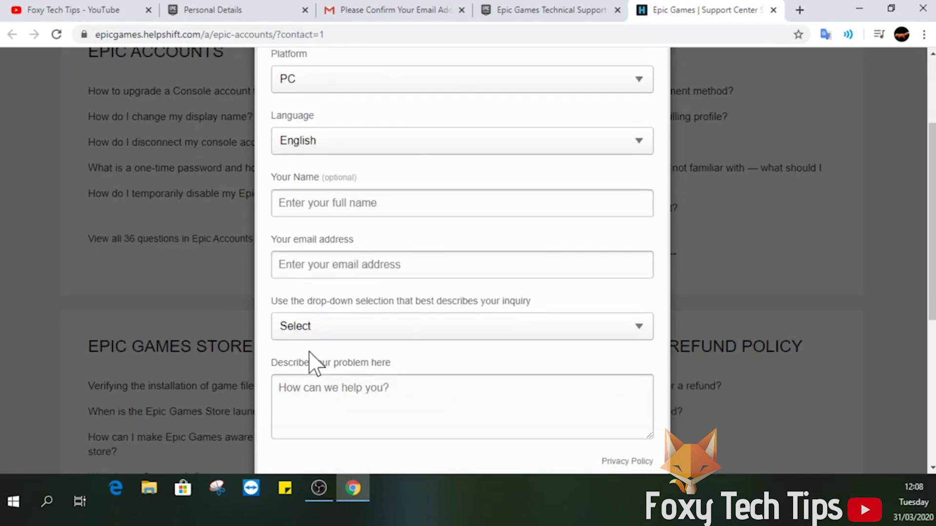
pyautogui.click(346, 336)
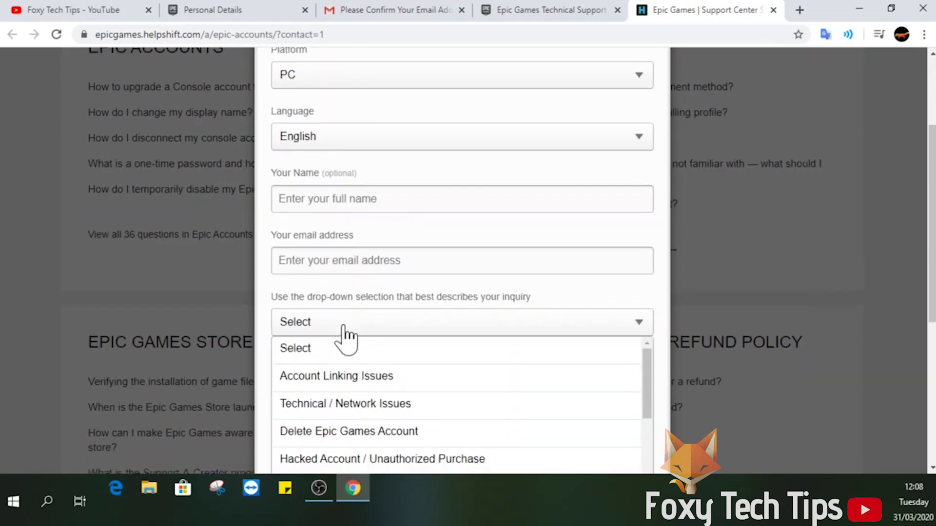
pyautogui.scroll(-1, 345, 335)
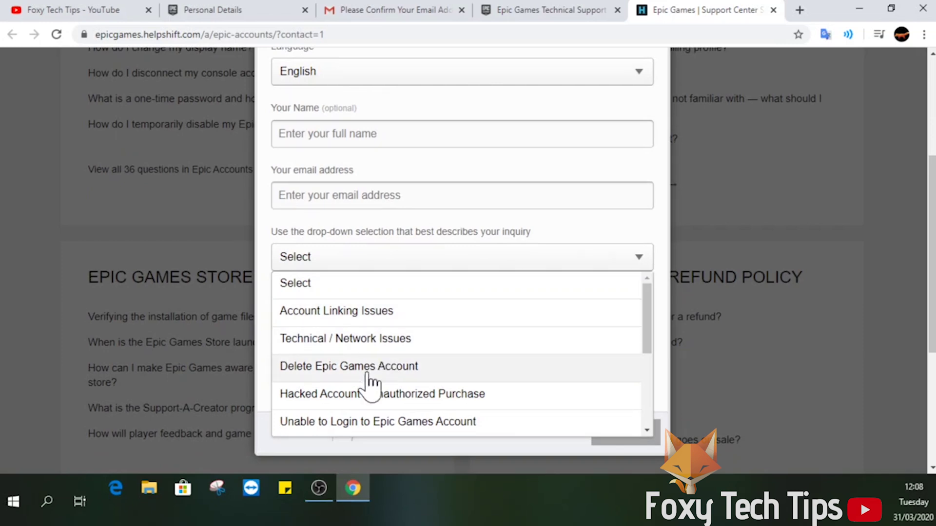
pyautogui.scroll(-1, 372, 383)
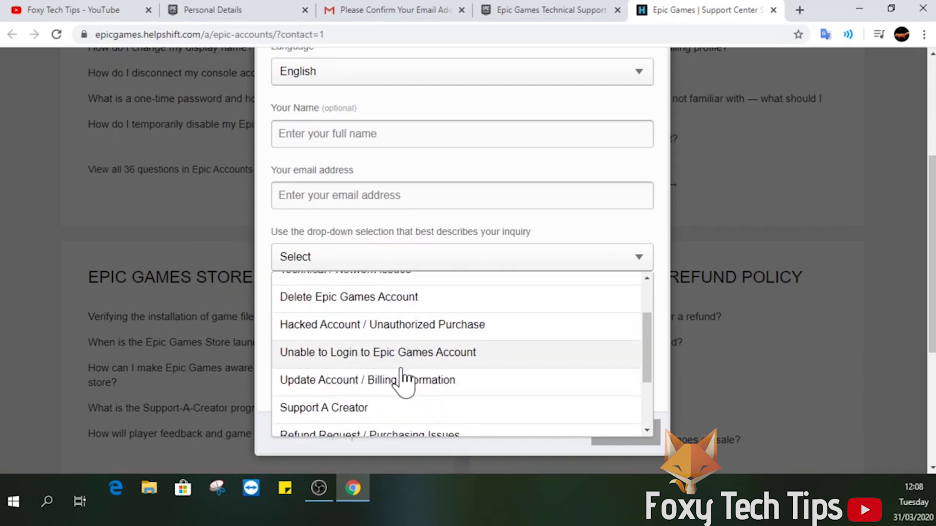
pyautogui.click(327, 363)
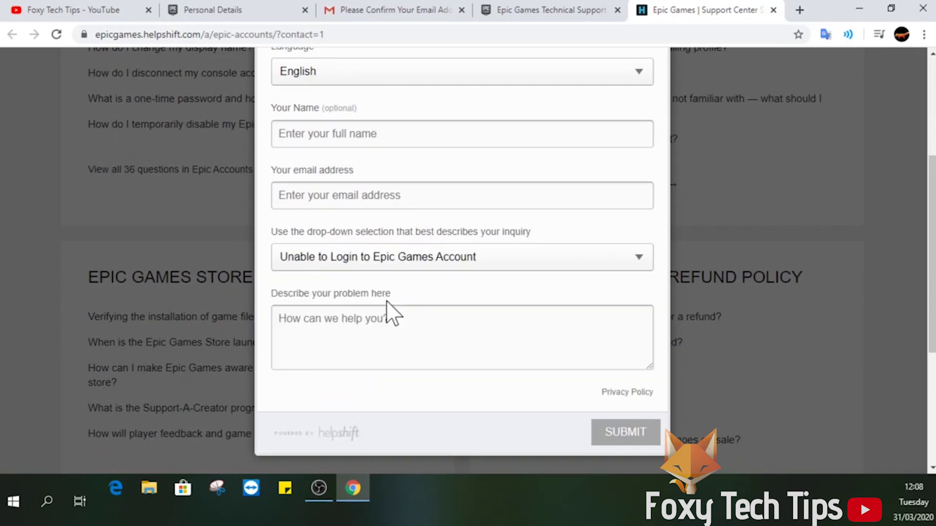